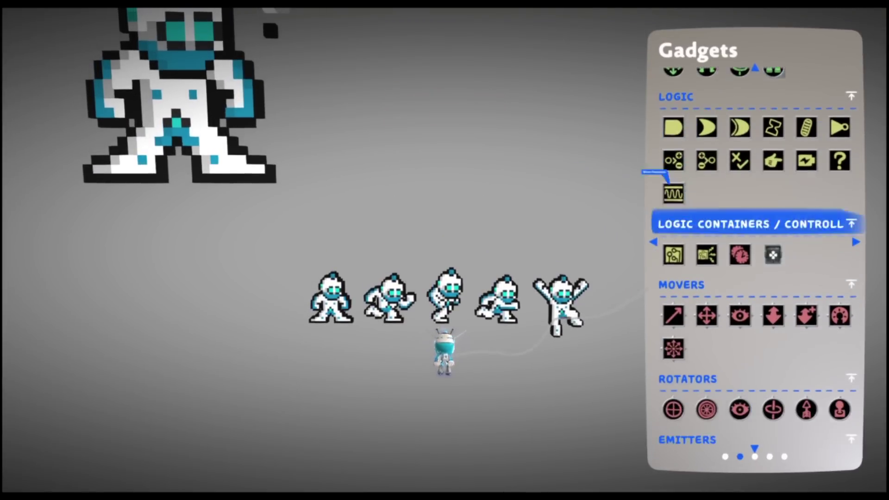
Place a microchip beside the small sprites, widen its open circuit board, and put a second opened microchip on that board
{"action": "key", "text": "Return"}
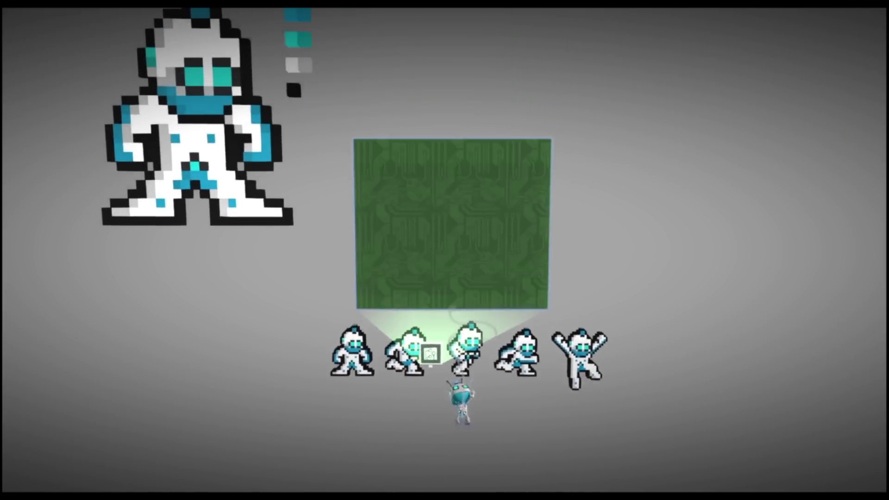
{"action": "key", "text": "space"}
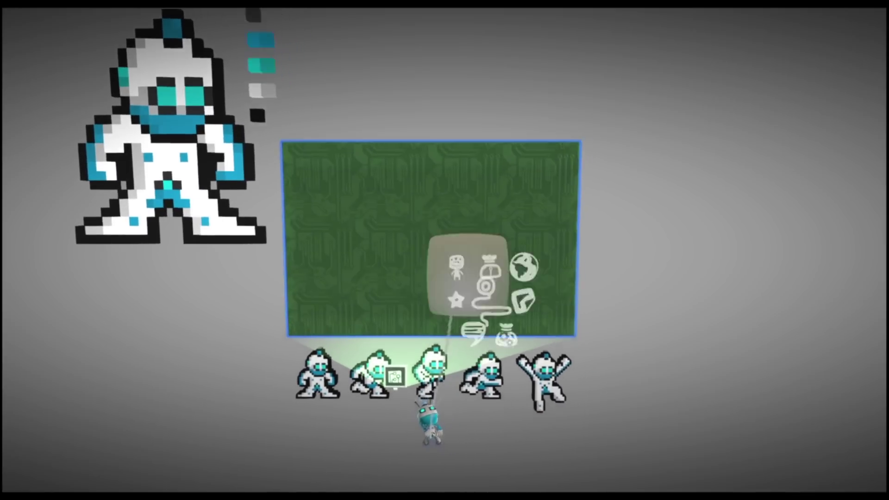
{"action": "key", "text": "Return"}
{"action": "key", "text": "Escape"}
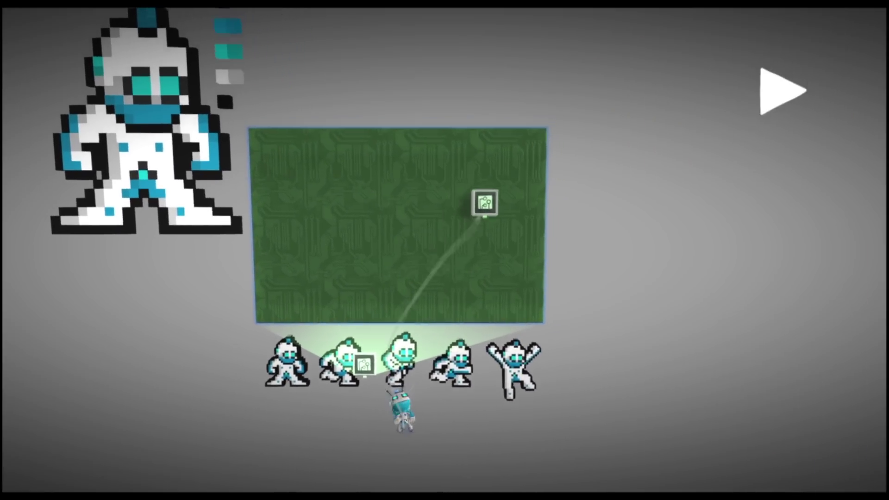
{"action": "key", "text": "Return"}
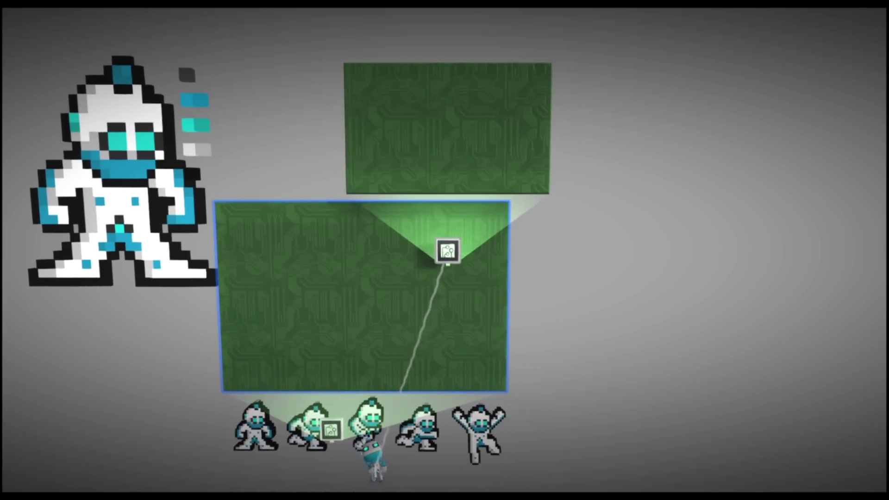
{"action": "key", "text": "space"}
{"action": "key", "text": "Escape"}
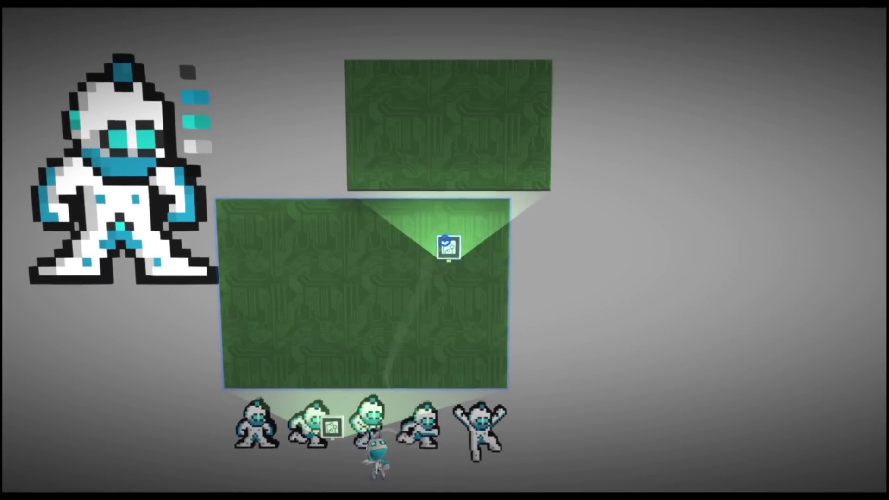
{"action": "key", "text": "Up"}
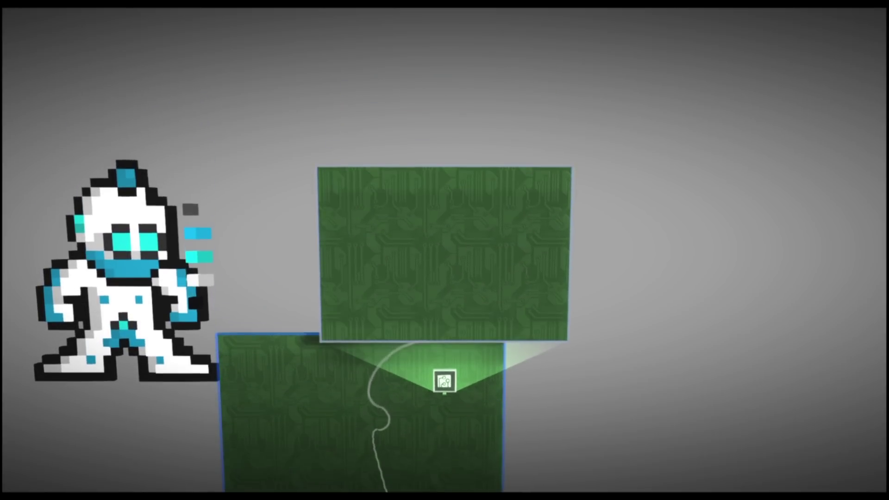
Add a Selector to the nested microchip's circuit board and set its number of ports to 3
{"action": "key", "text": "space"}
{"action": "key", "text": "Down"}
{"action": "key", "text": "Return"}
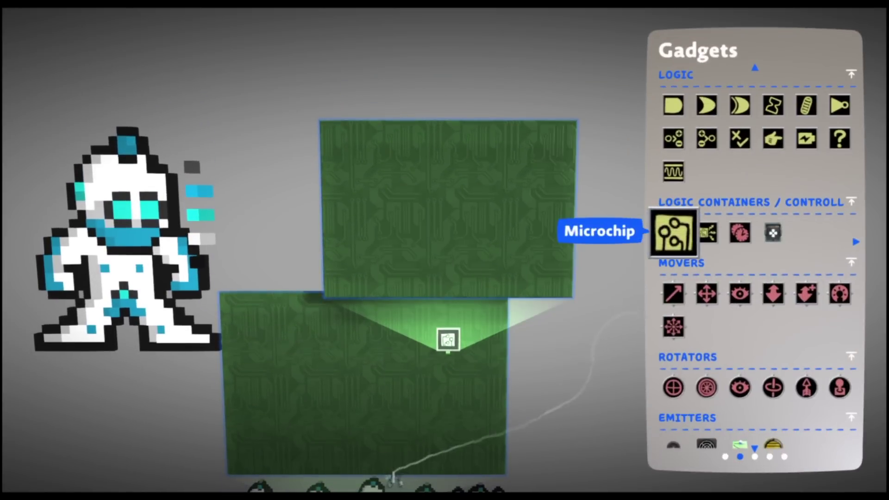
{"action": "key", "text": "Up"}
{"action": "key", "text": "Up"}
{"action": "key", "text": "Up"}
{"action": "key", "text": "Down"}
{"action": "key", "text": "Return"}
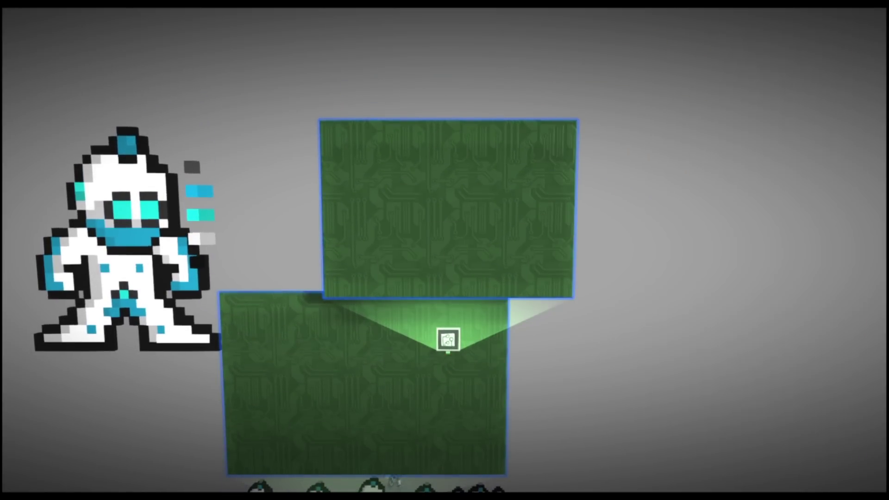
{"action": "key", "text": "space"}
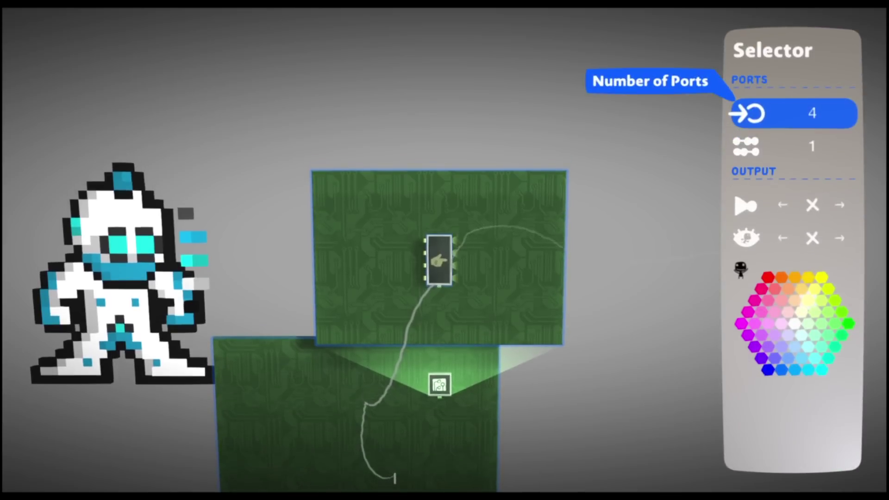
{"action": "key", "text": "Escape"}
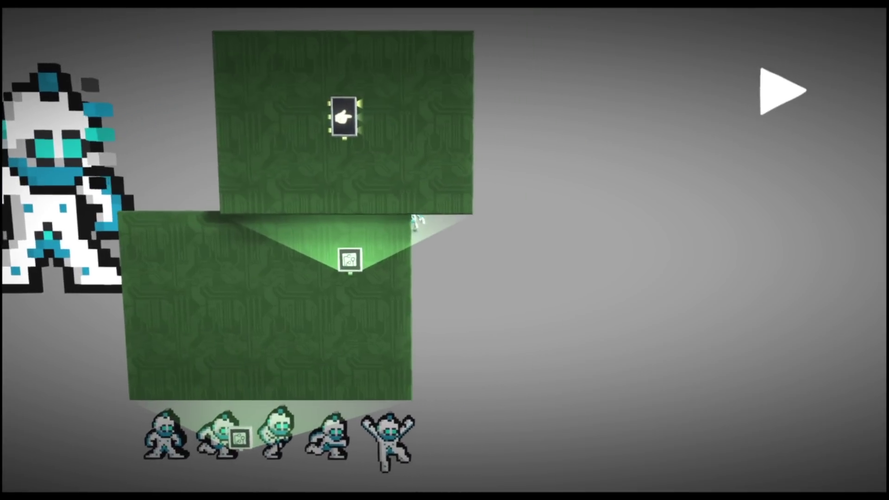
Place three AND gates in a vertical column beside the Selector on the nested circuit board
{"action": "key", "text": "Tab"}
{"action": "key", "text": "Return"}
{"action": "key", "text": "Up"}
{"action": "key", "text": "Left"}
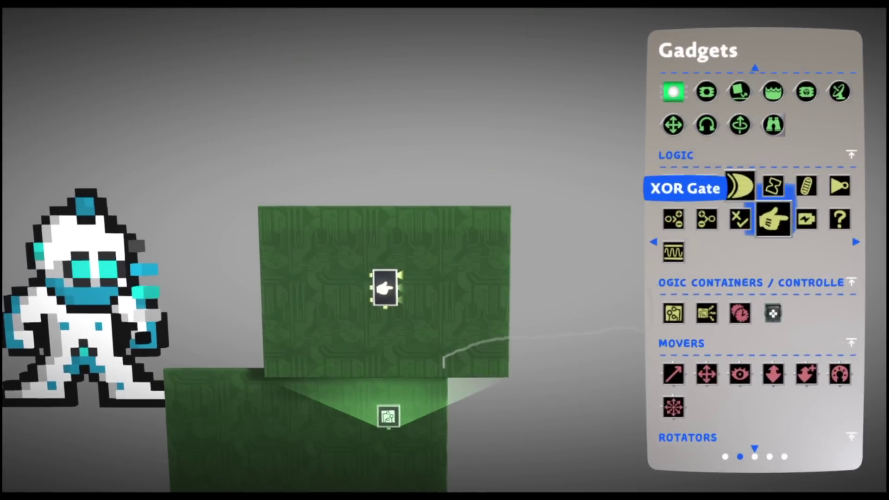
{"action": "key", "text": "Left"}
{"action": "key", "text": "Return"}
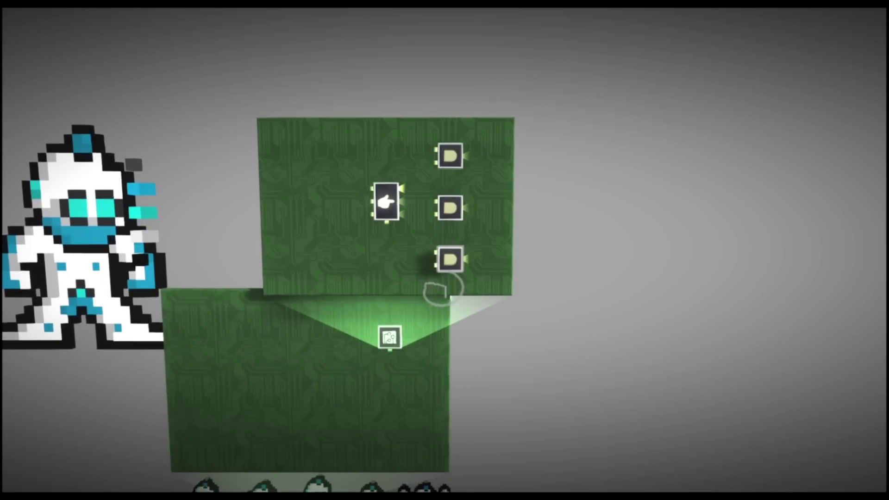
{"action": "key", "text": "Escape"}
{"action": "key", "text": "Escape"}
Wire each of the Selector's three outputs to the lower input of its own AND gate
{"action": "key", "text": "Return"}
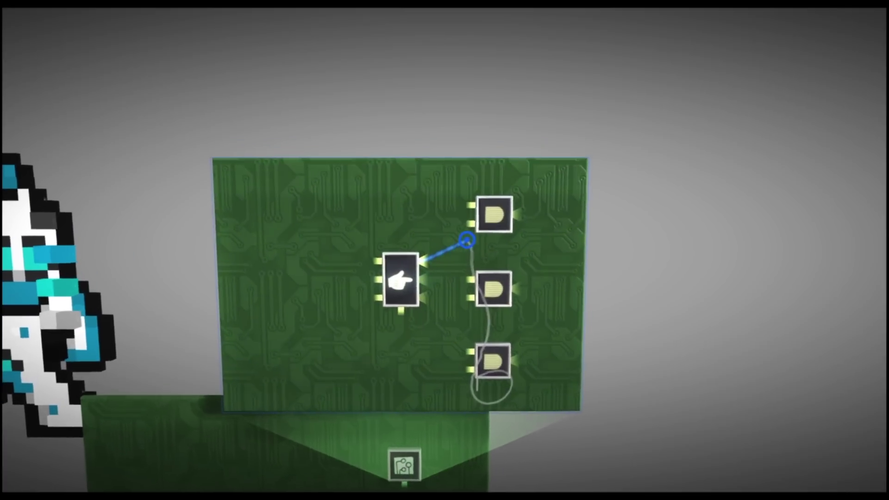
{"action": "left_click", "coordinate": [472, 214]}
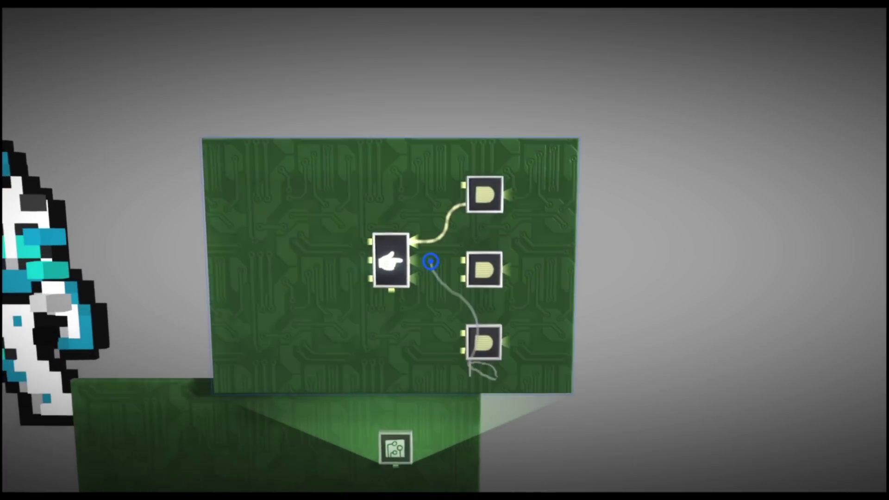
{"action": "left_click", "coordinate": [431, 258]}
{"action": "left_click", "coordinate": [445, 260]}
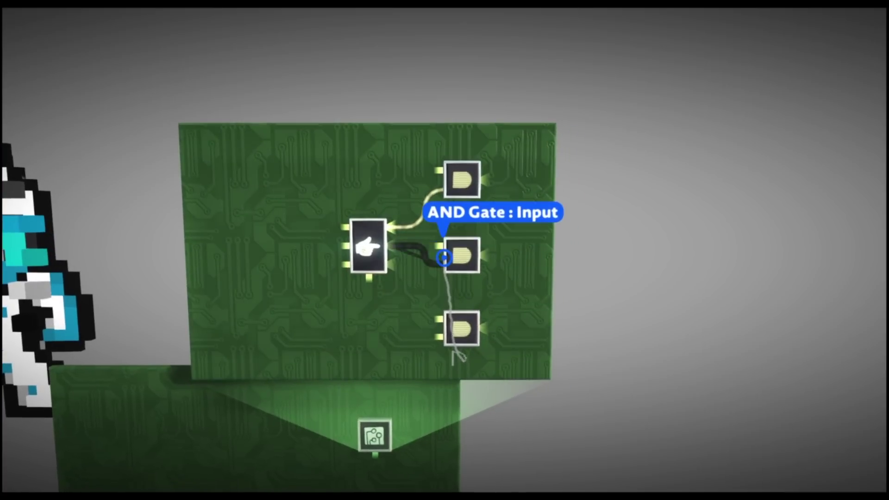
{"action": "left_click", "coordinate": [439, 258]}
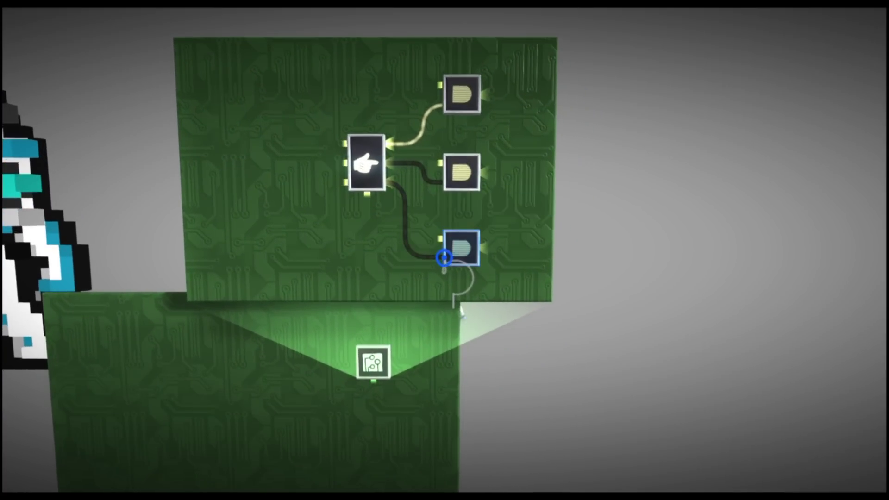
{"action": "key", "text": "Escape"}
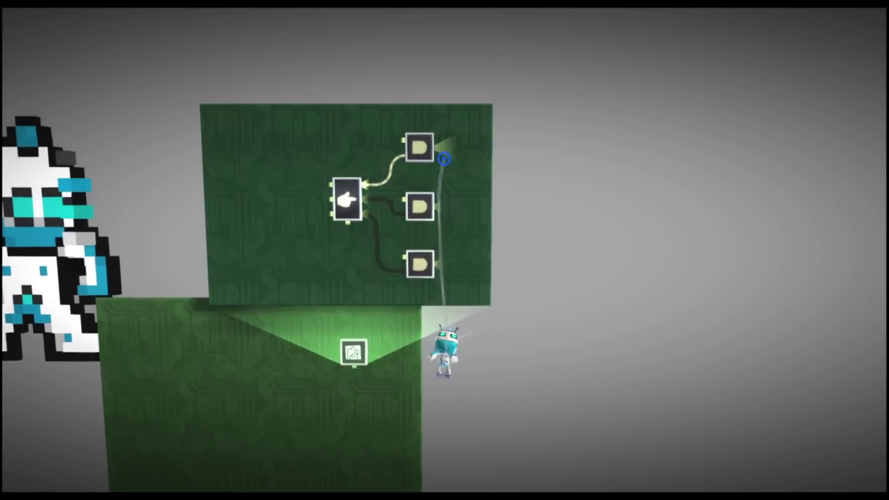
Wire the three AND gate outputs to the Material Port inputs of the three running-pose sticker panels, one gate per sprite
{"action": "left_click", "coordinate": [445, 255]}
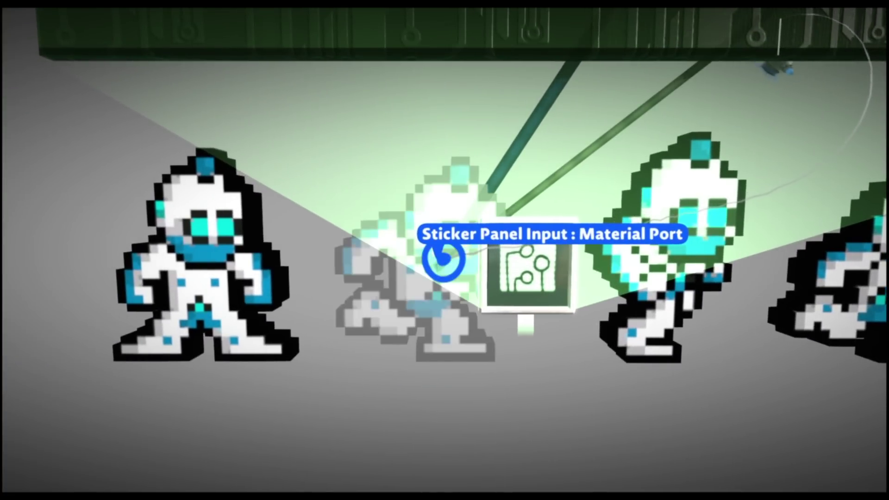
{"action": "left_click", "coordinate": [443, 260]}
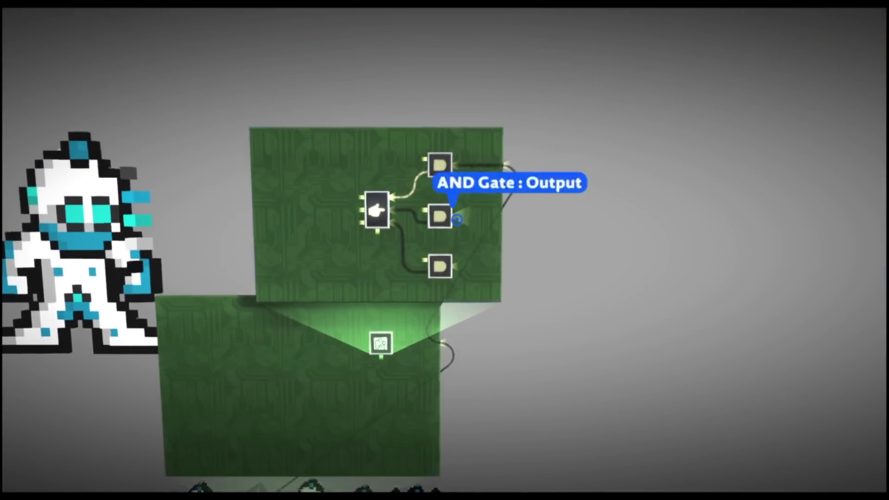
{"action": "left_click", "coordinate": [486, 198]}
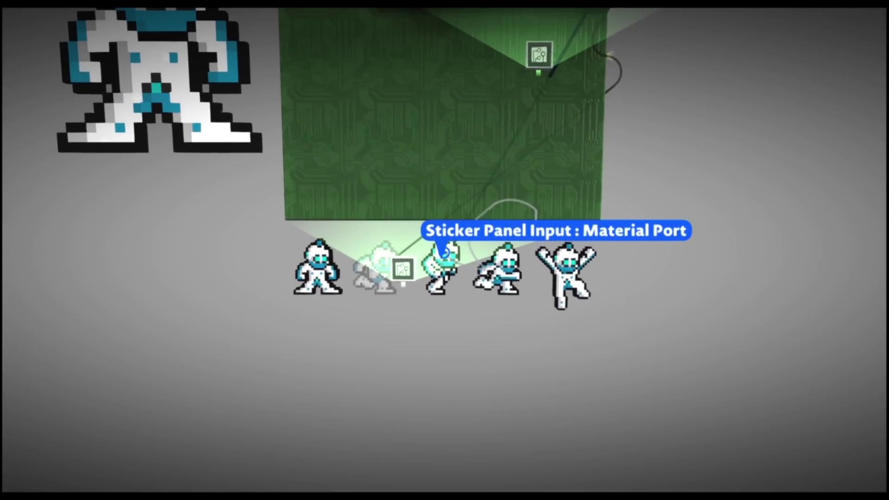
{"action": "left_click", "coordinate": [444, 252]}
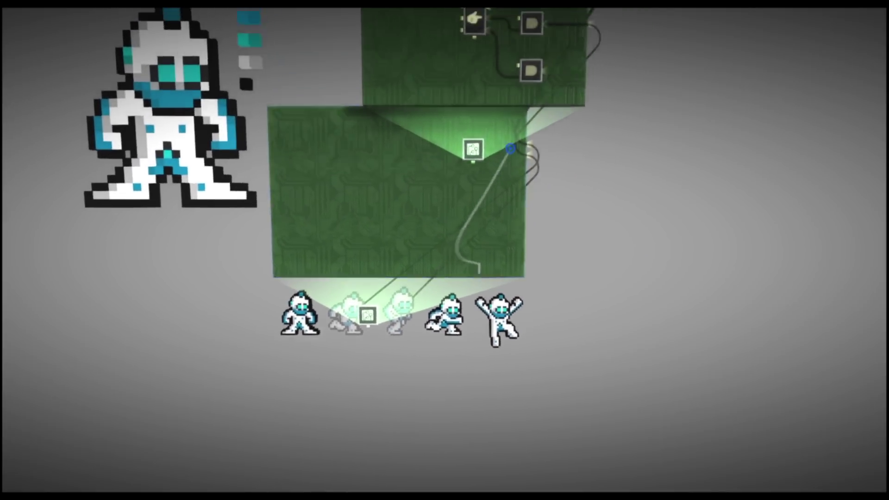
{"action": "left_click", "coordinate": [451, 241]}
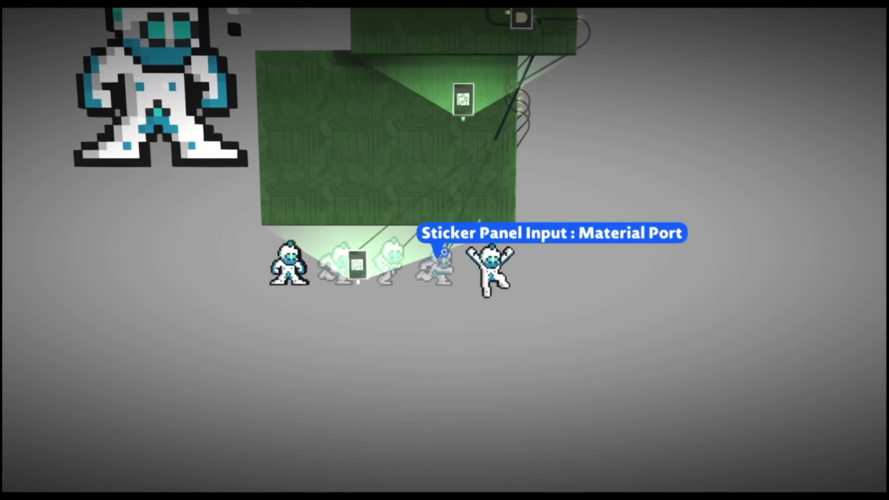
{"action": "key", "text": "Escape"}
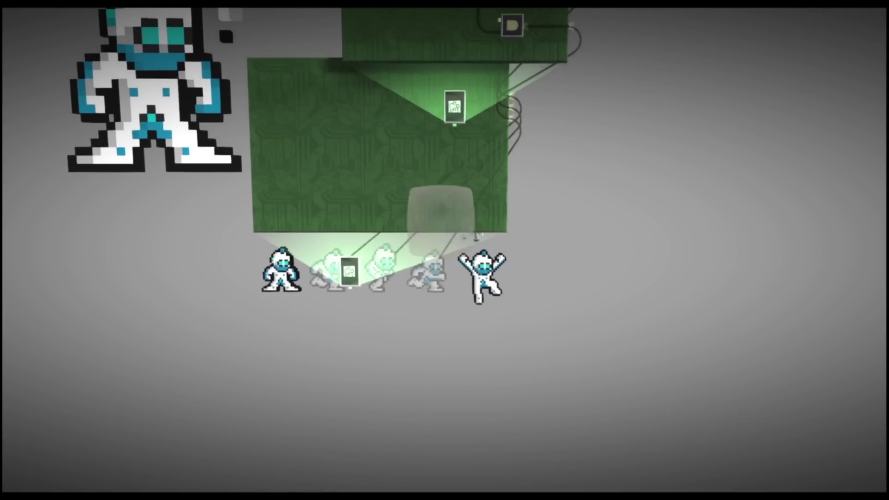
Place a Randomiser on the nested circuit board, on the input side of the Selector
{"action": "key", "text": "q"}
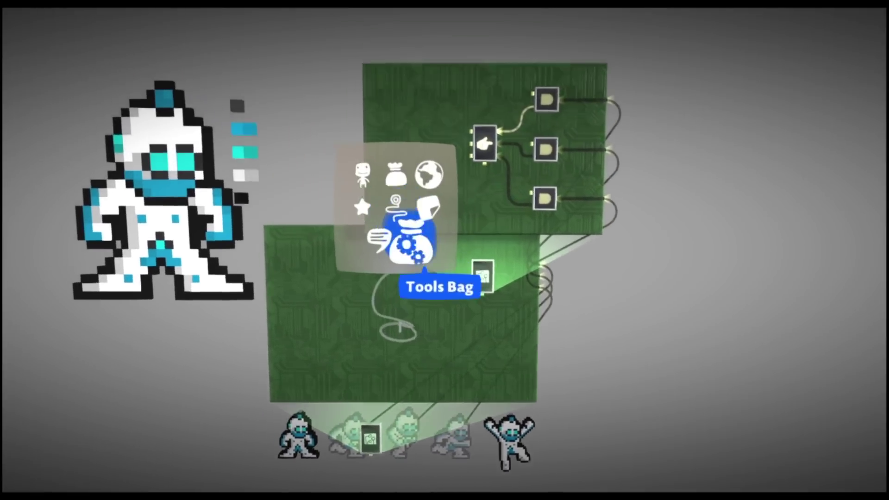
{"action": "key", "text": "Return"}
{"action": "key", "text": "Right"}
{"action": "key", "text": "Right"}
{"action": "key", "text": "Right"}
{"action": "key", "text": "Right"}
{"action": "key", "text": "Right"}
{"action": "key", "text": "Down"}
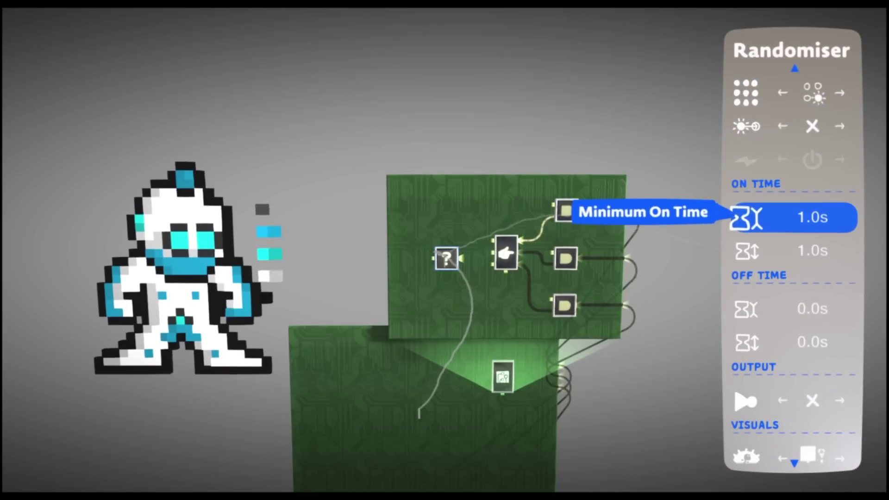
Set the Randomiser's minimum and maximum on time to 0.1 s and wire its output to the Selector's cycle input
{"action": "key", "text": "Up"}
{"action": "key", "text": "Up"}
{"action": "key", "text": "Up"}
{"action": "key", "text": "Down"}
{"action": "key", "text": "Down"}
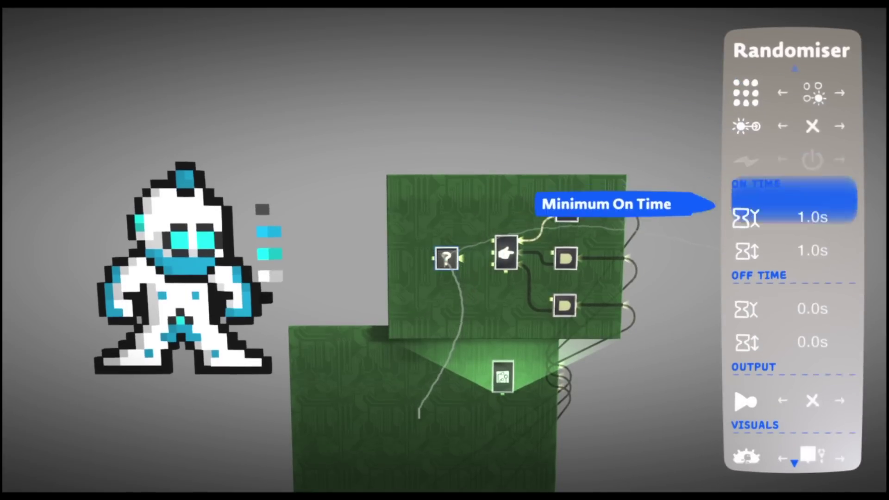
{"action": "key", "text": "Down"}
{"action": "key", "text": "Up"}
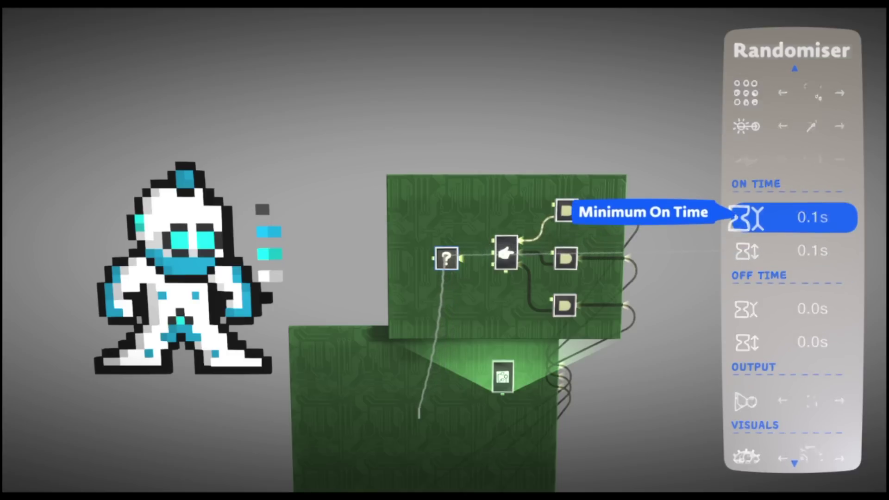
{"action": "key", "text": "Escape"}
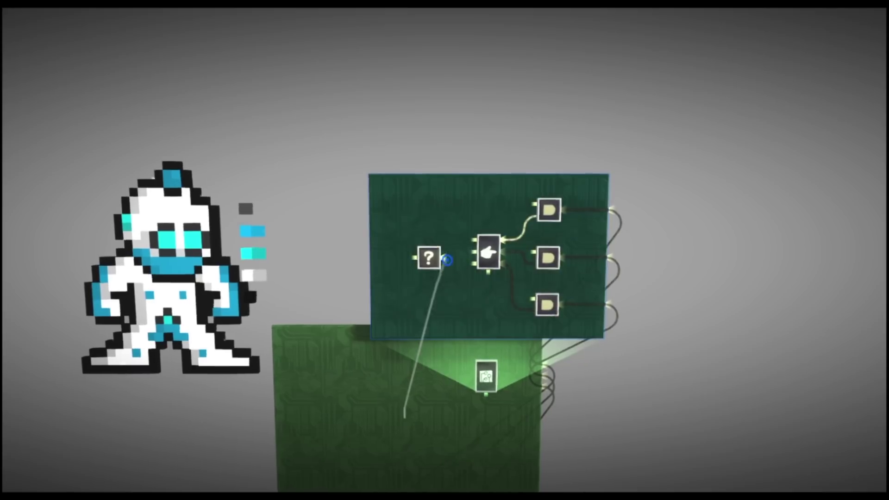
{"action": "mouse_move", "coordinate": [446, 260]}
{"action": "left_mouse_down"}
{"action": "mouse_move", "coordinate": [458, 277]}
{"action": "mouse_move", "coordinate": [445, 248]}
{"action": "left_mouse_up"}
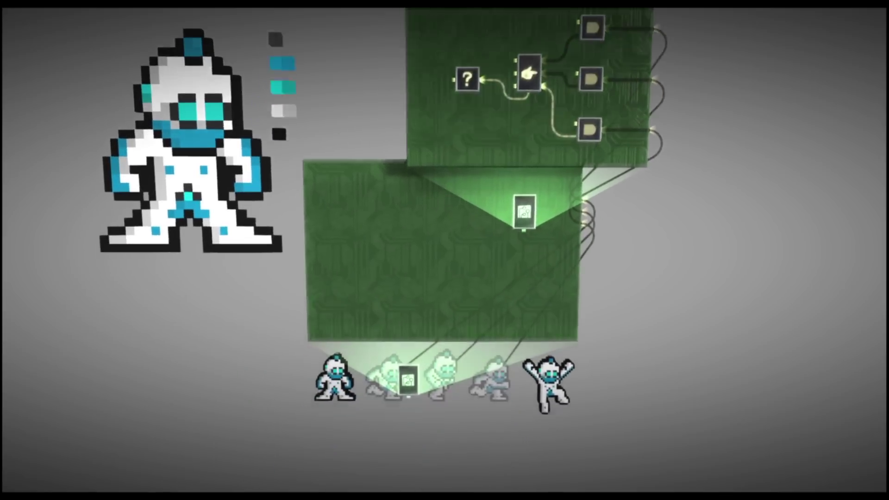
Place an AND gate on the lower circuit board and wire its output to the free inputs of the three upper AND gates
{"action": "key", "text": "Return"}
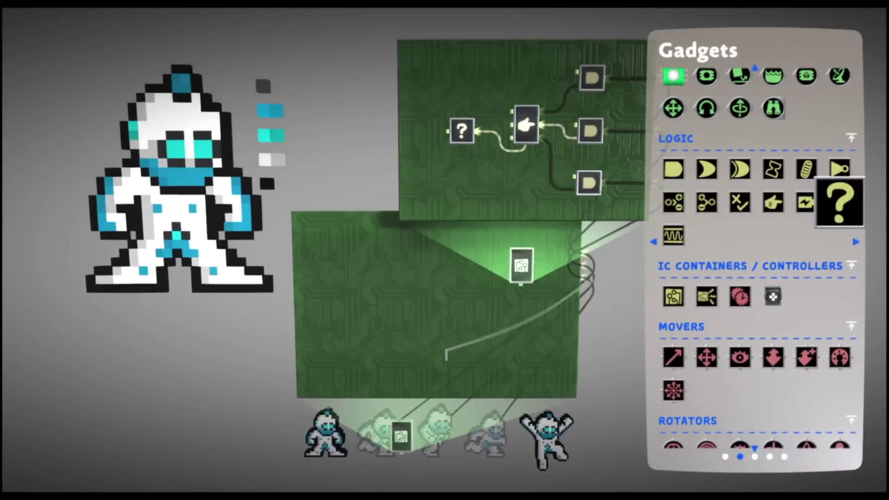
{"action": "key", "text": "Left"}
{"action": "key", "text": "Left"}
{"action": "key", "text": "Up"}
{"action": "key", "text": "Return"}
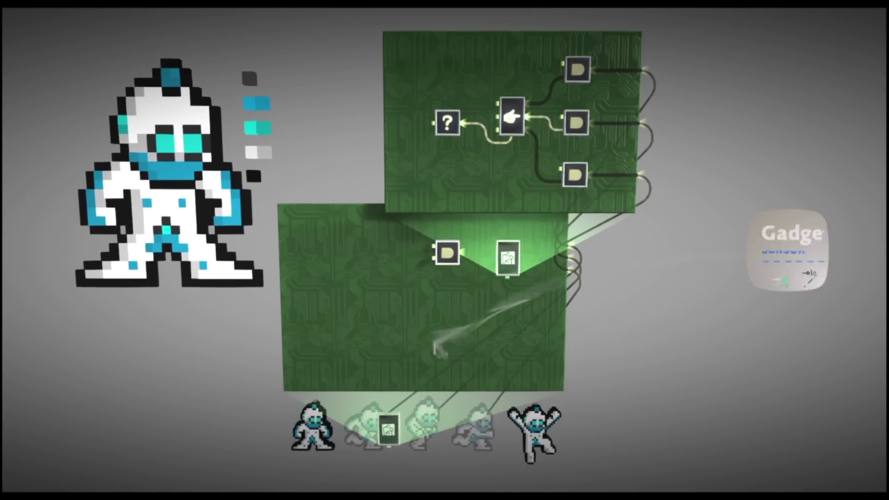
{"action": "key", "text": "Escape"}
{"action": "key", "text": "Return"}
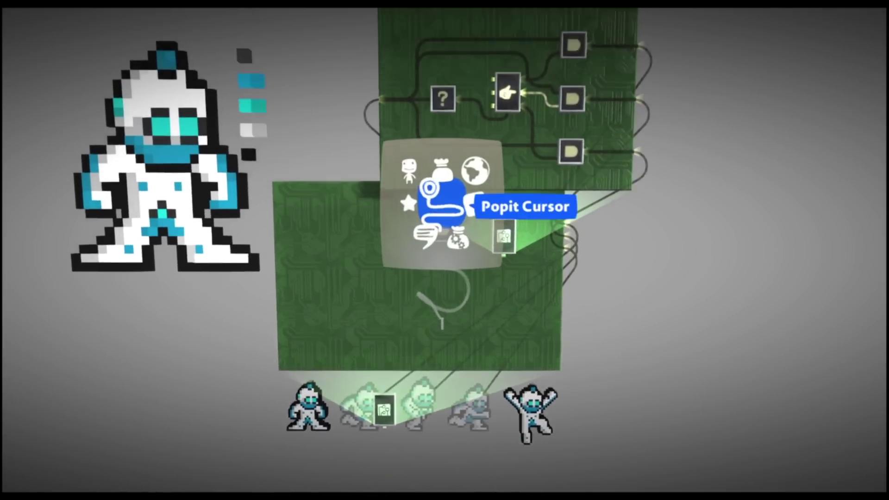
Add a movement sensor to the lower circuit board beside its AND gate
{"action": "key", "text": "Down"}
{"action": "key", "text": "Return"}
{"action": "key", "text": "Up"}
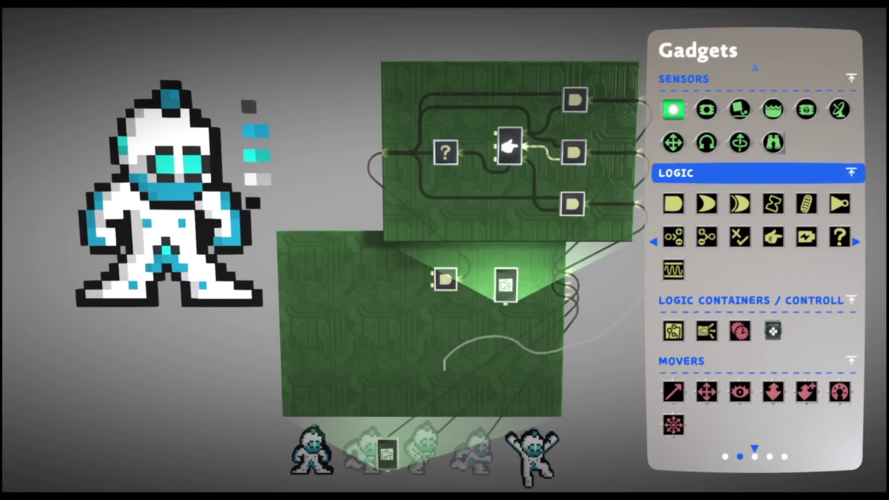
{"action": "key", "text": "Up"}
{"action": "key", "text": "Return"}
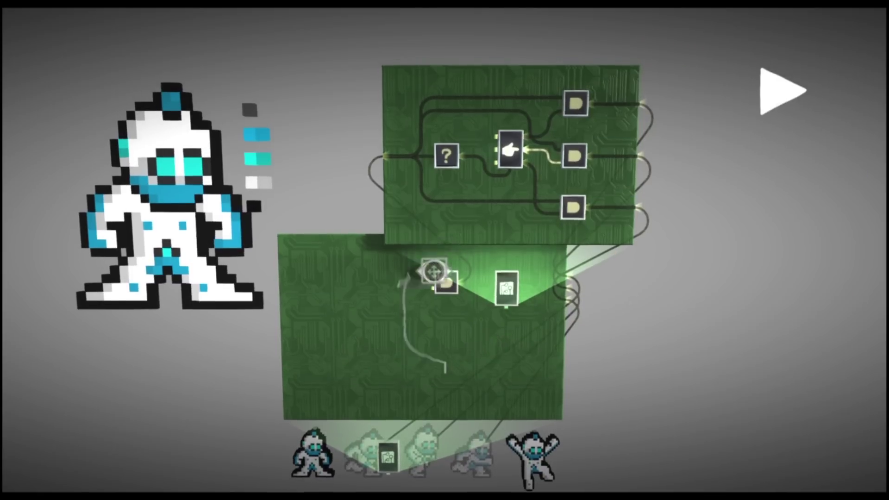
{"action": "left_click", "coordinate": [434, 271]}
{"action": "key", "text": "Return"}
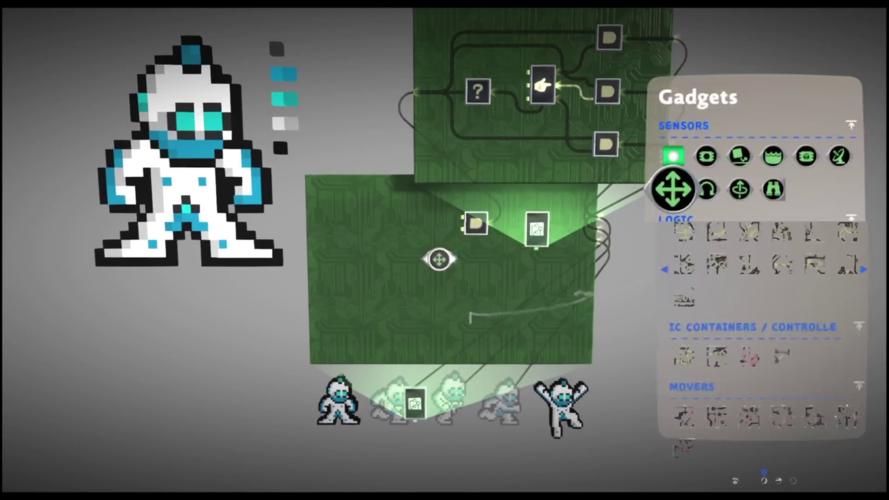
Set the speed sensor's maximum speed to 0.1 and directions to Left/Right Only, and wire its output to the adjacent AND gate's input
{"action": "key", "text": "Escape"}
{"action": "left_click", "coordinate": [480, 256]}
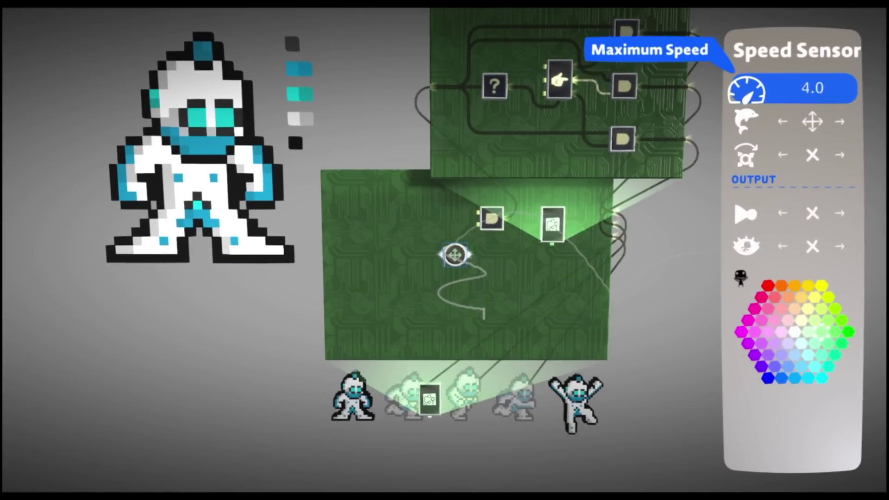
{"action": "key", "text": "Down"}
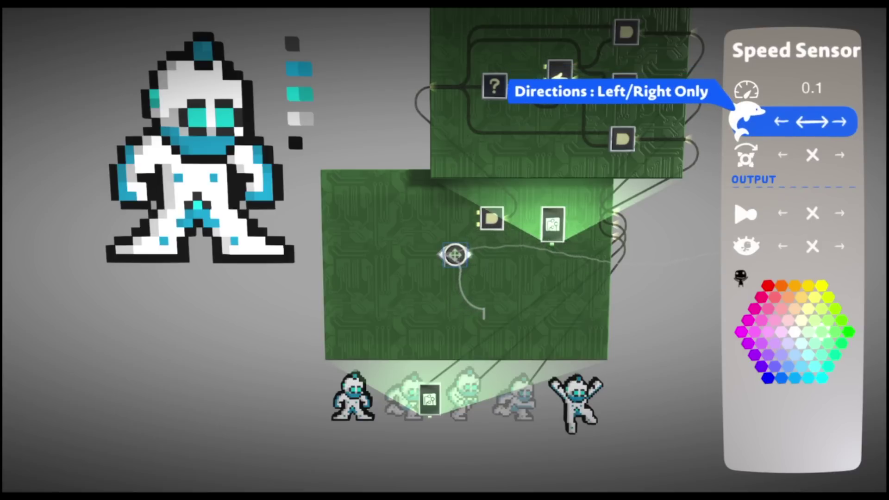
{"action": "key", "text": "Escape"}
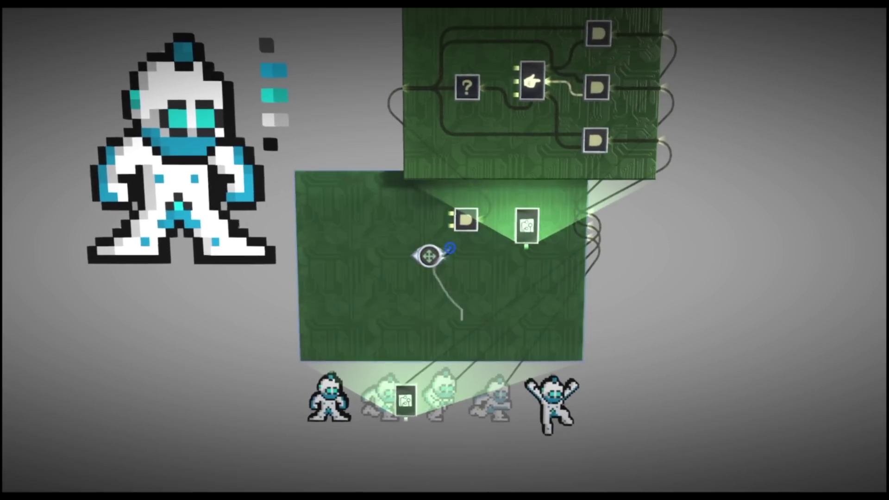
{"action": "mouse_move", "coordinate": [449, 248]}
{"action": "left_mouse_down"}
{"action": "mouse_move", "coordinate": [454, 242]}
{"action": "mouse_move", "coordinate": [437, 251]}
{"action": "left_mouse_up"}
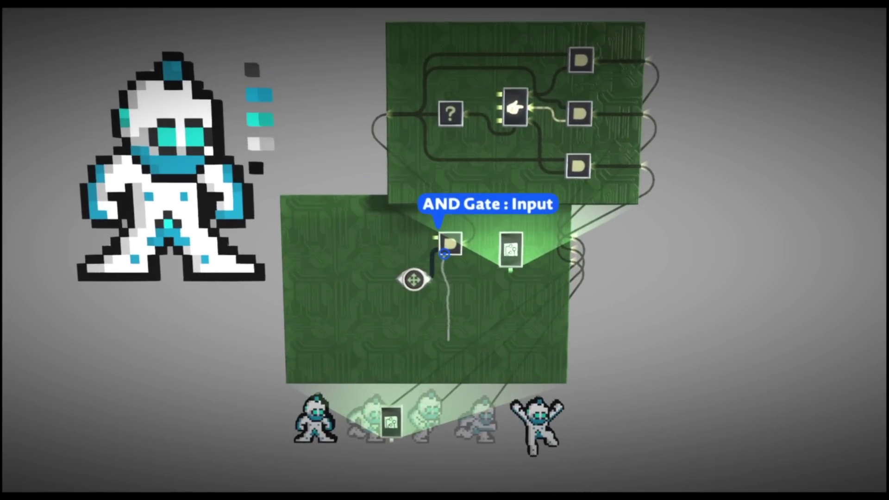
{"action": "key", "text": "Escape"}
{"action": "key", "text": "Escape"}
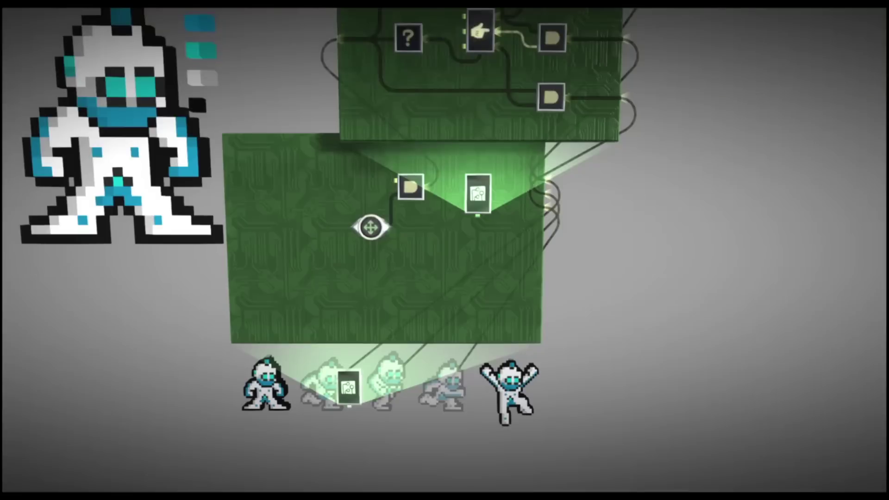
Place a second speed sensor on the lower circuit board, to the left of the first one
{"action": "left_click", "coordinate": [370, 227]}
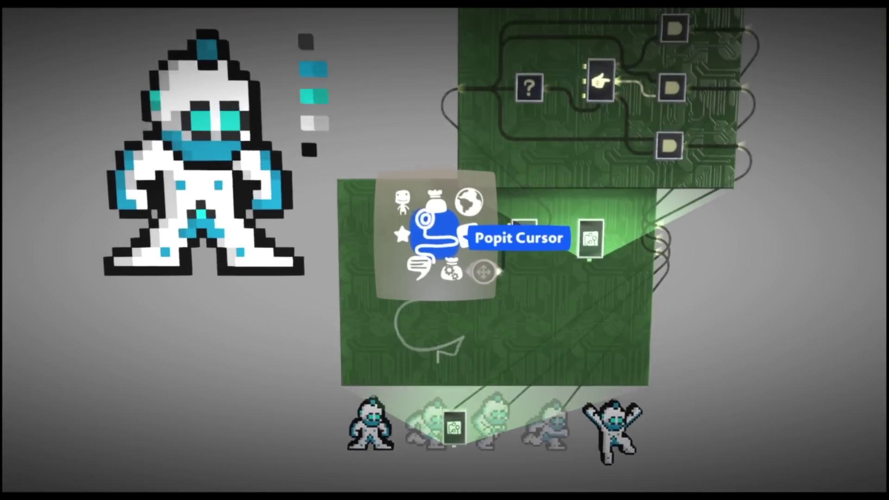
{"action": "left_click", "coordinate": [490, 283]}
{"action": "left_click", "coordinate": [671, 139]}
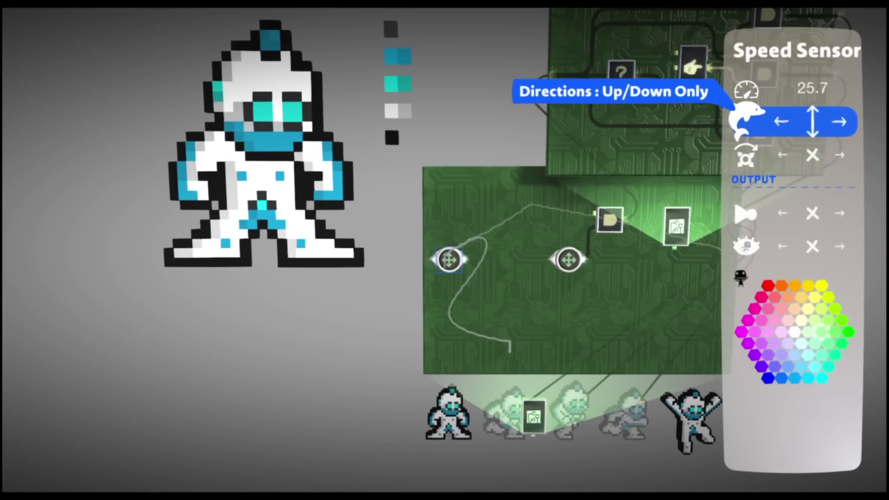
Set the second speed sensor's maximum speed to 0.1, directions to Left/Right Only and Invert Output to Yes
{"action": "key", "text": "Up"}
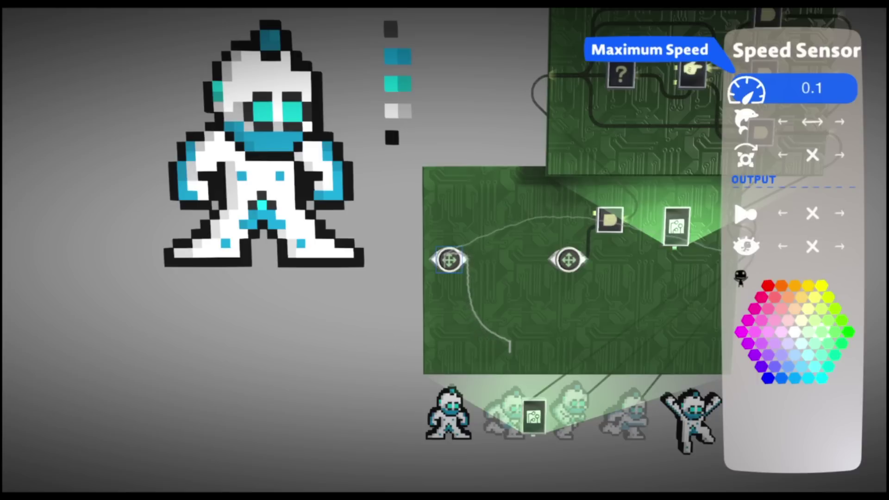
{"action": "key", "text": "Down"}
{"action": "key", "text": "Down"}
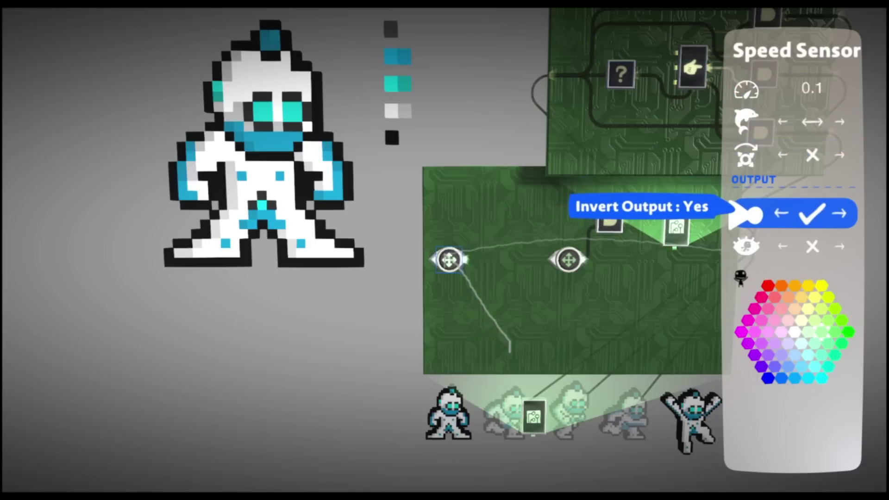
{"action": "key", "text": "Escape"}
Place an AND gate on the lower circuit board just above the second speed sensor
{"action": "key", "text": "space"}
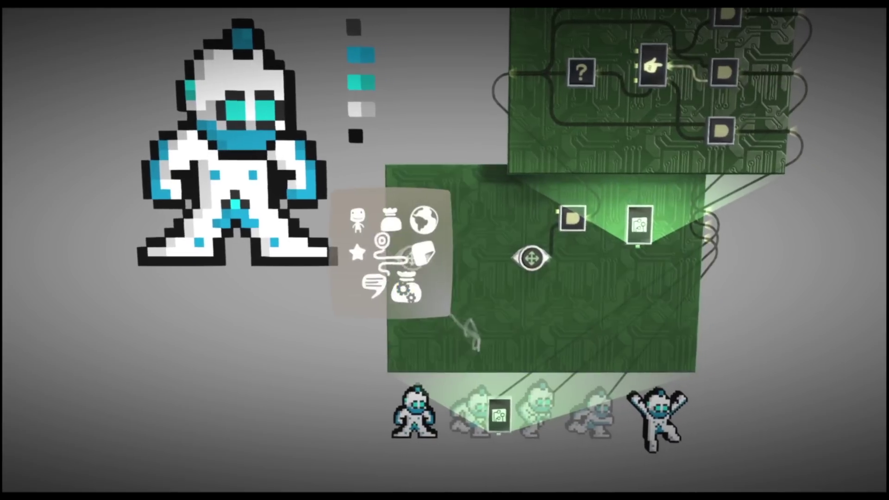
{"action": "key", "text": "Return"}
{"action": "key", "text": "Down"}
{"action": "key", "text": "Return"}
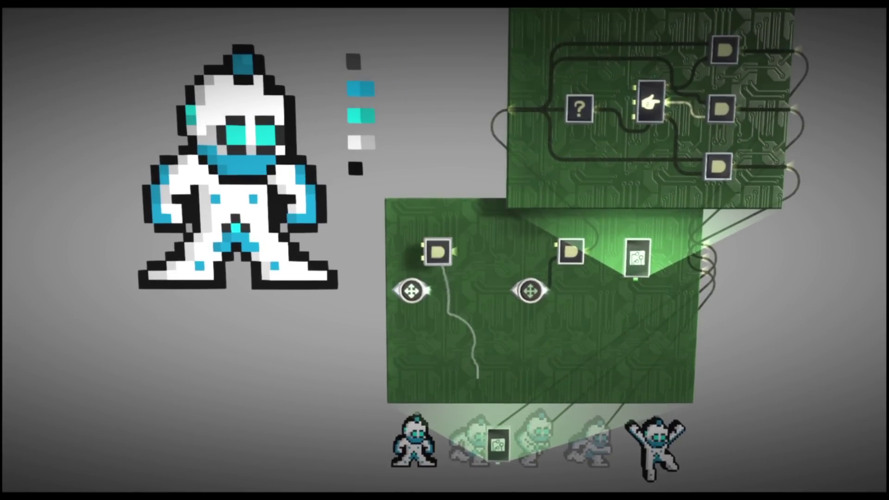
{"action": "left_click", "coordinate": [437, 250]}
Wire the second speed sensor to the AND gate above it and that gate's output to the standing-pose sticker panel
{"action": "key", "text": "Escape"}
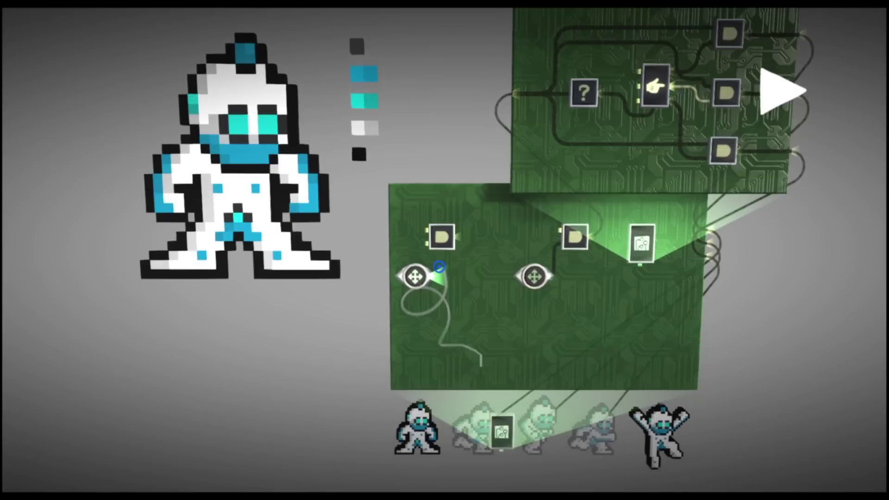
{"action": "left_click", "coordinate": [438, 268]}
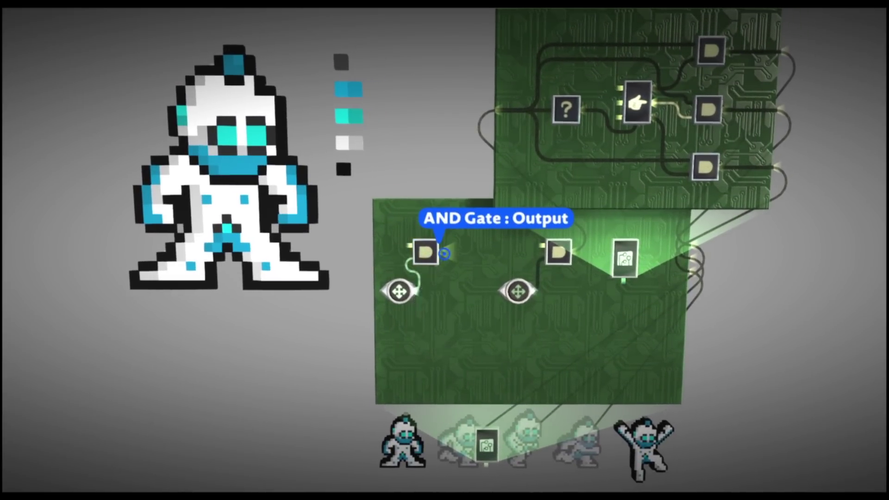
{"action": "left_click", "coordinate": [445, 254]}
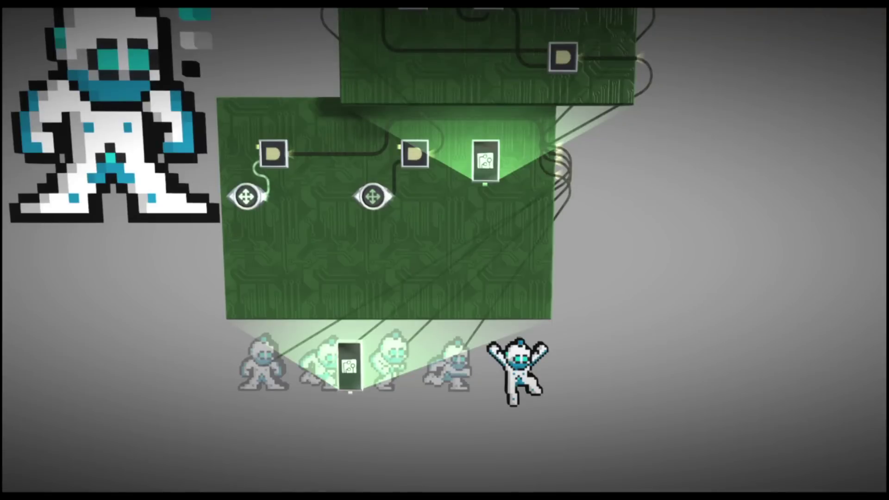
Place two more AND gates, one above the other, on the lower circuit board below the speed sensors
{"action": "key", "text": "Escape"}
{"action": "key", "text": "Up"}
{"action": "key", "text": "Return"}
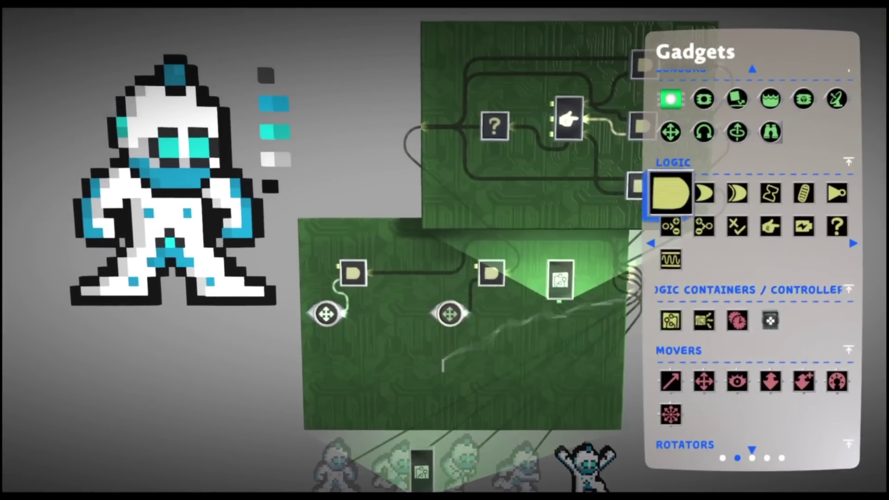
{"action": "key", "text": "Return"}
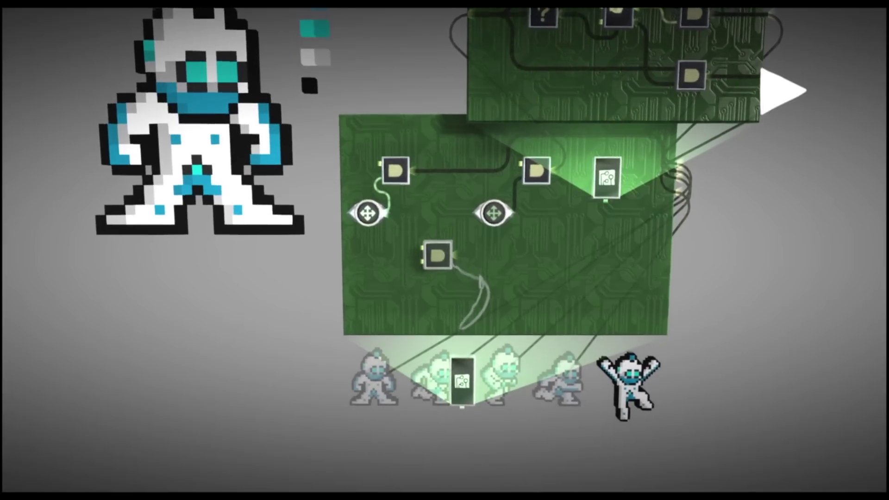
{"action": "key", "text": "Return"}
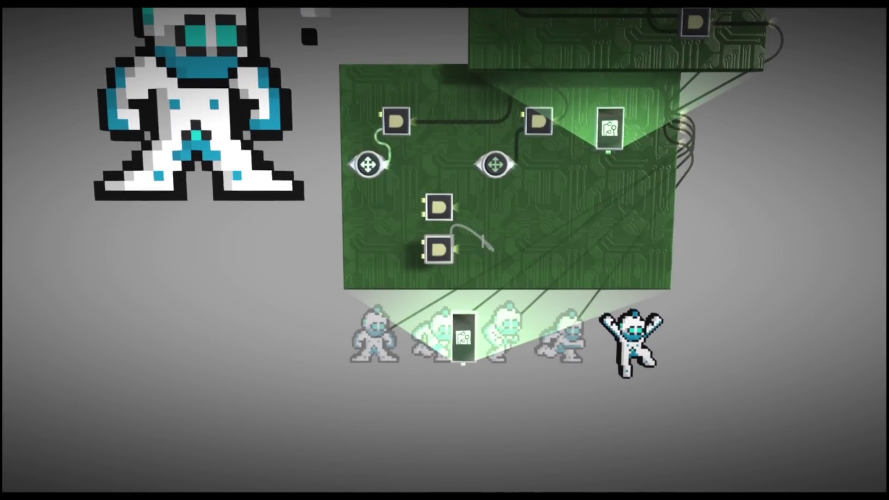
{"action": "key", "text": "Escape"}
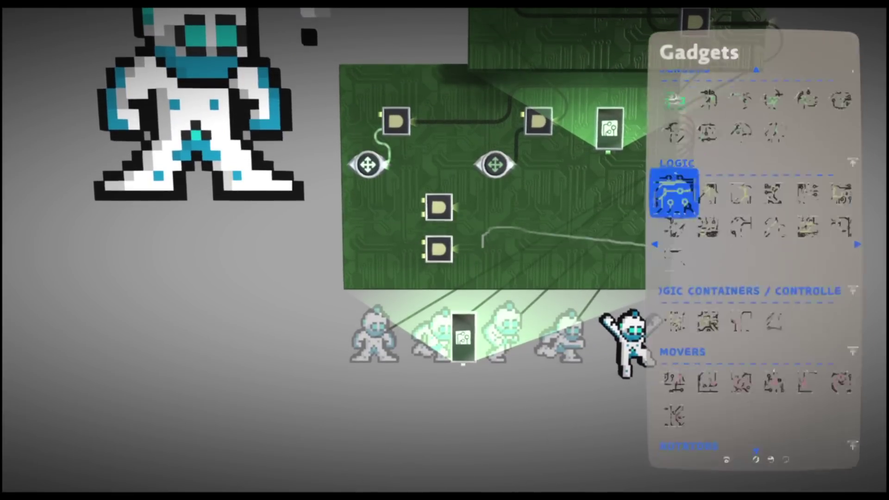
Wire the upper of the two stacked AND gates to the free inputs of both AND gates above the speed sensors
{"action": "key", "text": "Escape"}
{"action": "key", "text": "Return"}
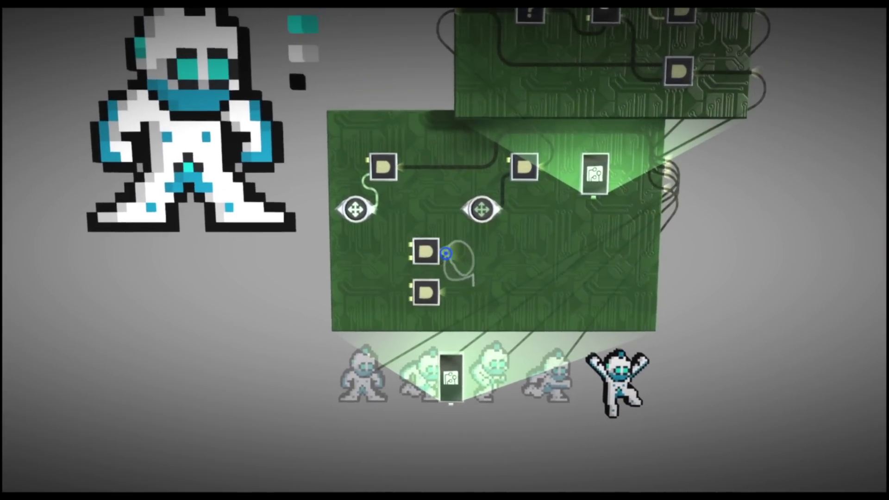
{"action": "left_click", "coordinate": [448, 252]}
{"action": "left_click_drag", "start_coordinate": [409, 200], "coordinate": [444, 254]}
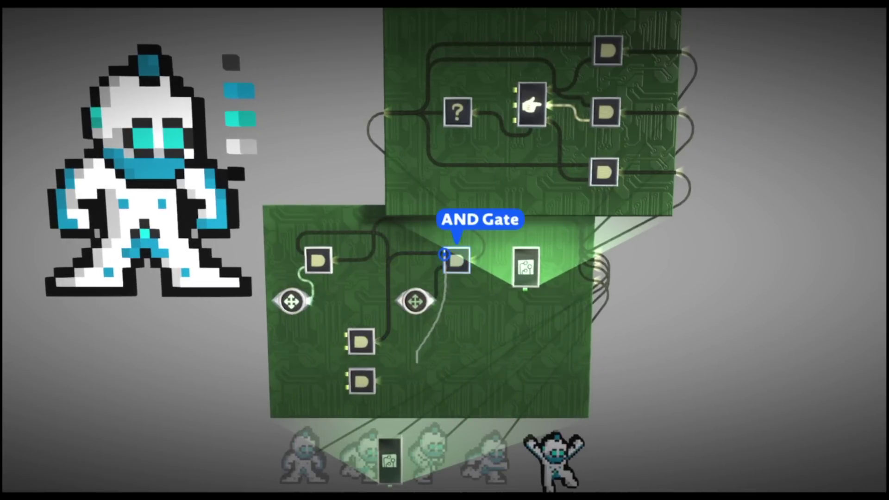
Wire the output of the lower stacked AND gate to the jumping-pose sticker panel
{"action": "mouse_move", "coordinate": [444, 255]}
{"action": "left_mouse_down"}
{"action": "mouse_move", "coordinate": [427, 251]}
{"action": "mouse_move", "coordinate": [417, 311]}
{"action": "mouse_move", "coordinate": [443, 260]}
{"action": "mouse_move", "coordinate": [434, 266]}
{"action": "mouse_move", "coordinate": [519, 289]}
{"action": "mouse_move", "coordinate": [444, 254]}
{"action": "left_mouse_up"}
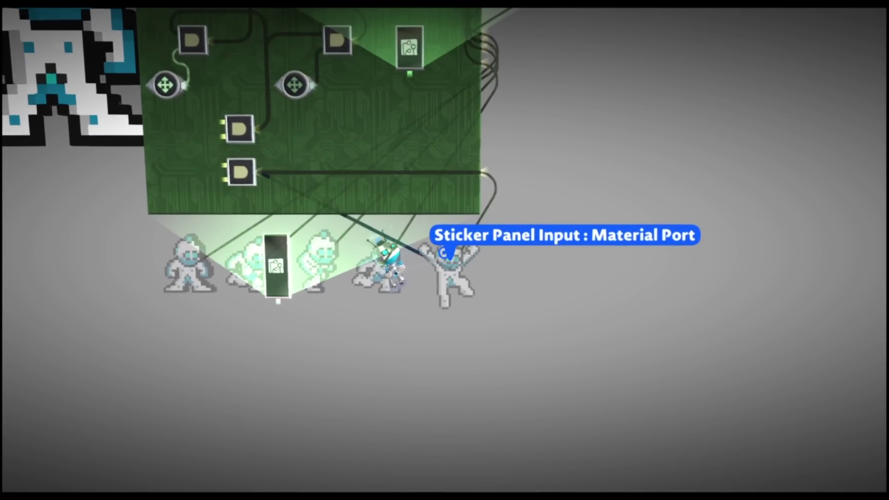
{"action": "key", "text": "Escape"}
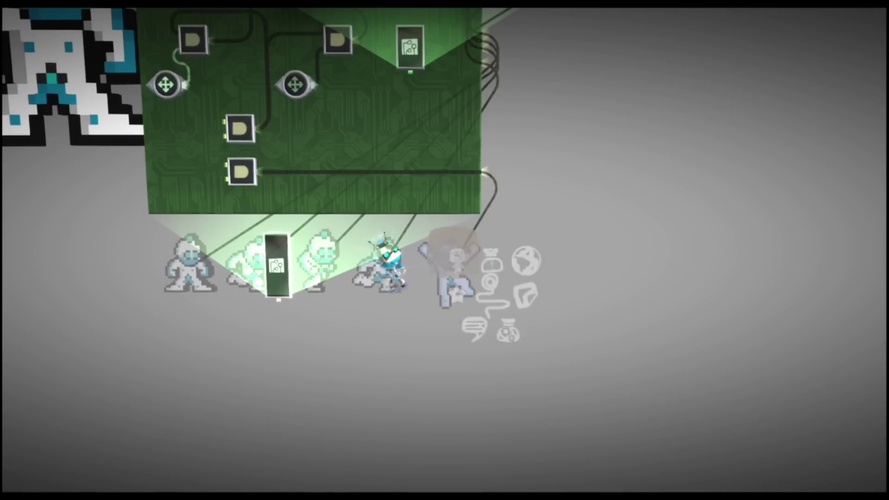
{"action": "key", "text": "Left"}
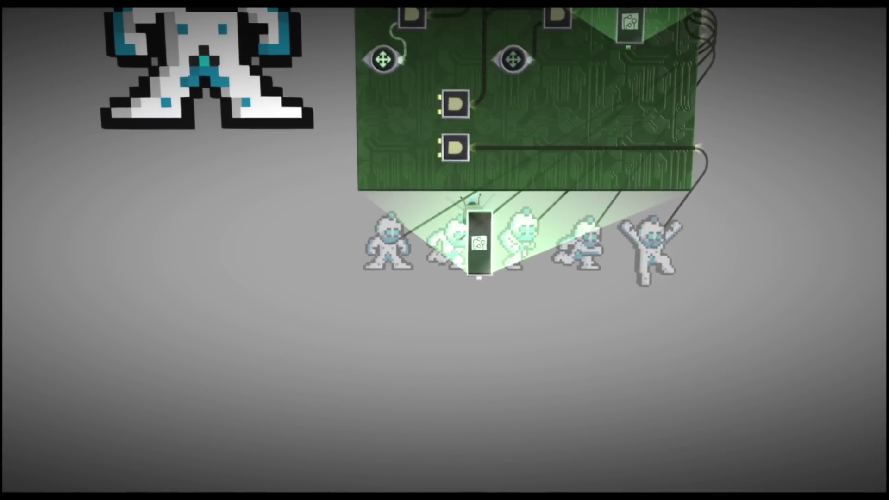
Add a NOT gate to the lower circuit board next to the two stacked AND gates
{"action": "key", "text": "Escape"}
{"action": "key", "text": "Down"}
{"action": "key", "text": "Return"}
{"action": "key", "text": "Right"}
{"action": "key", "text": "Right"}
{"action": "key", "text": "Right"}
{"action": "key", "text": "Right"}
{"action": "key", "text": "Right"}
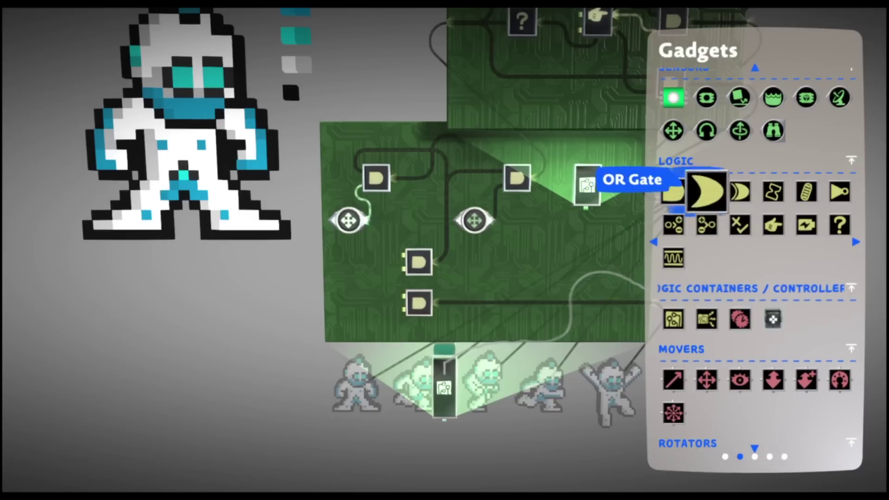
{"action": "key", "text": "Return"}
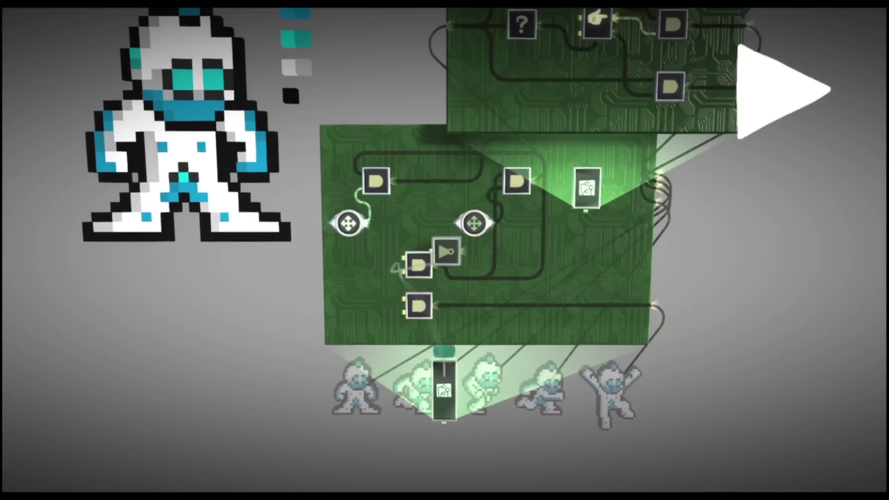